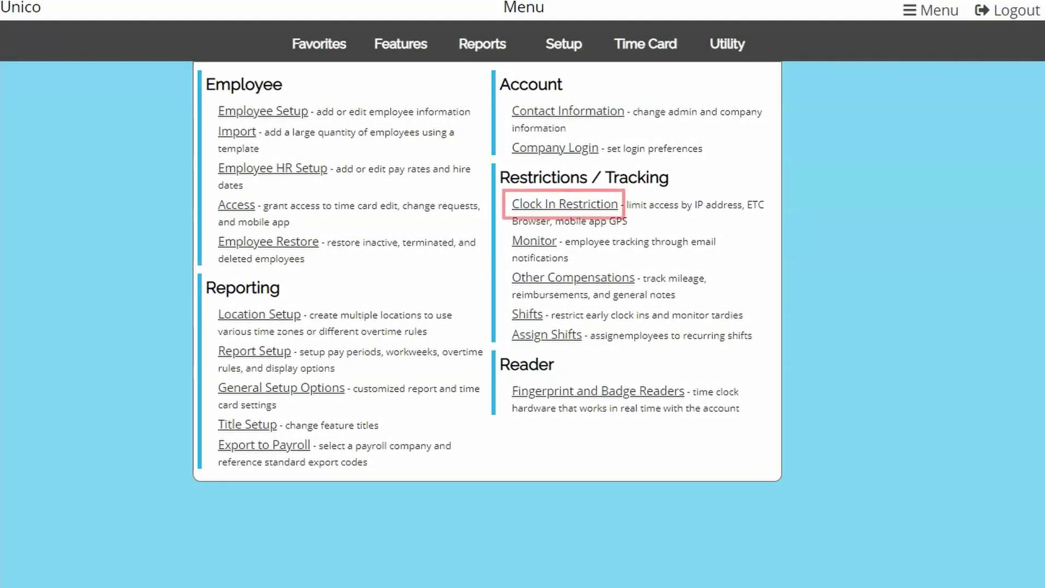
Enable the IP Address restriction, fill in this computer's current IP, and save it.
click(587, 207)
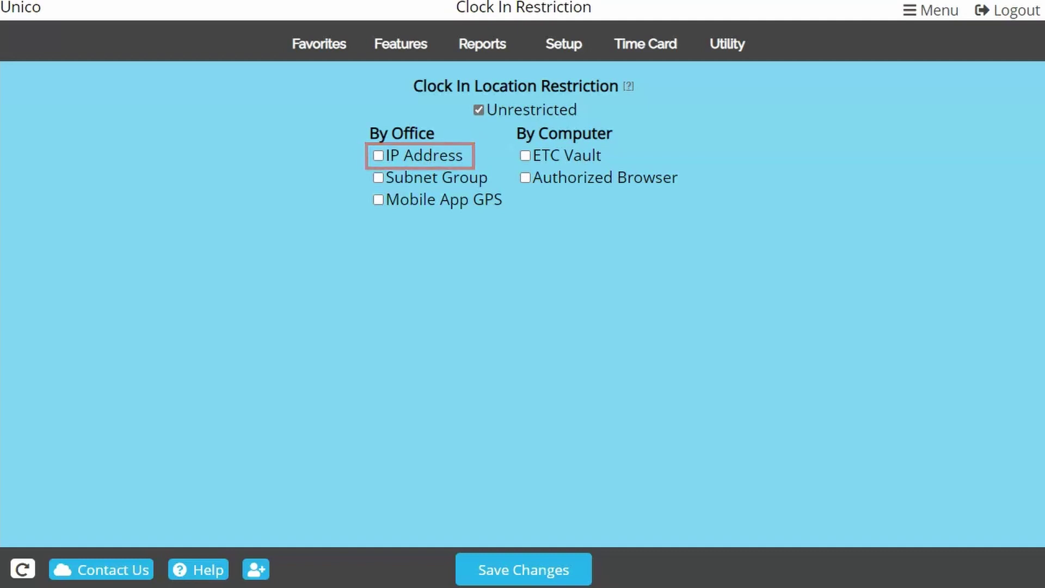
click(443, 157)
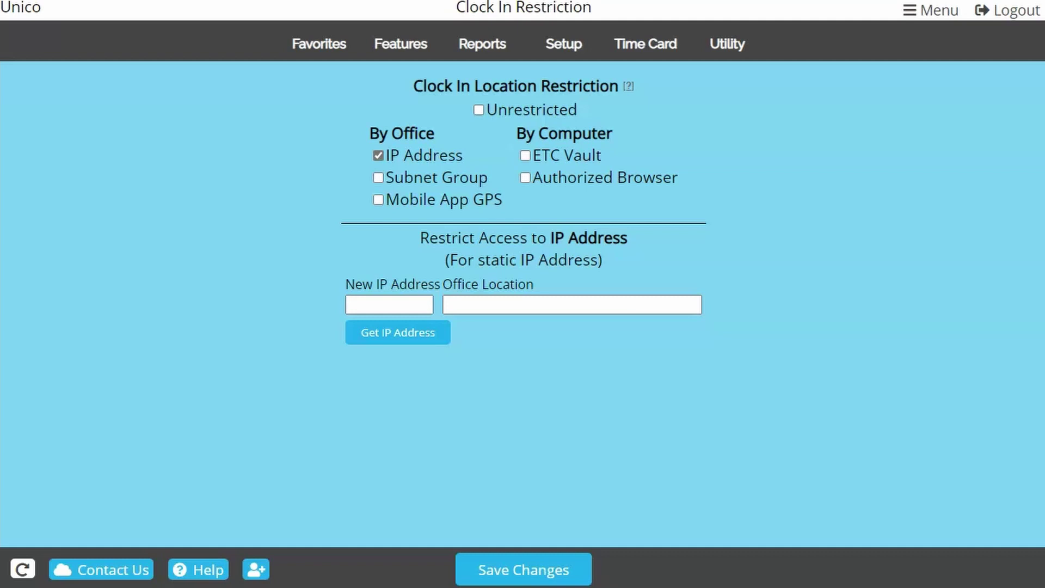
click(427, 333)
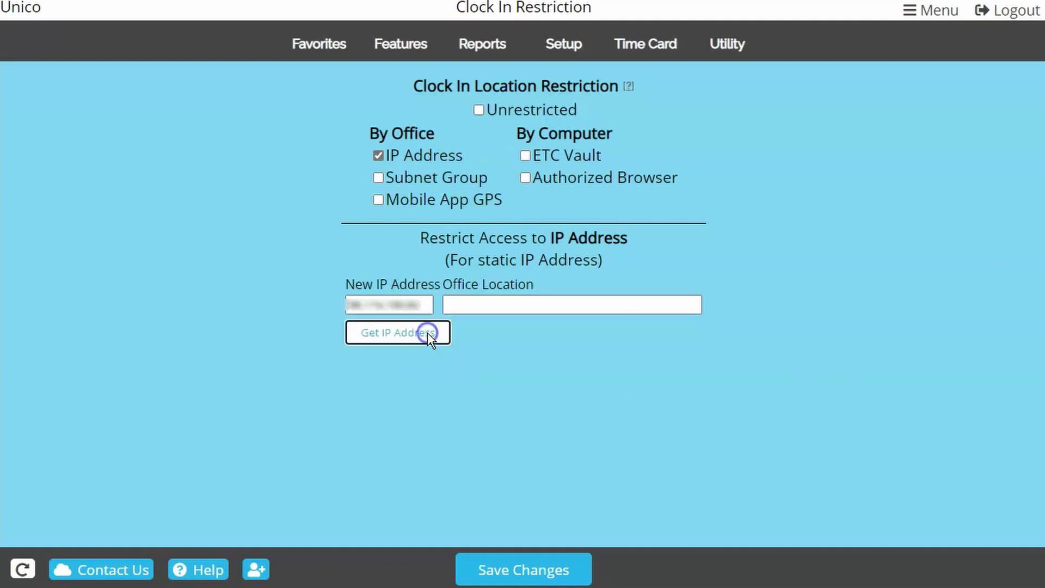
click(470, 387)
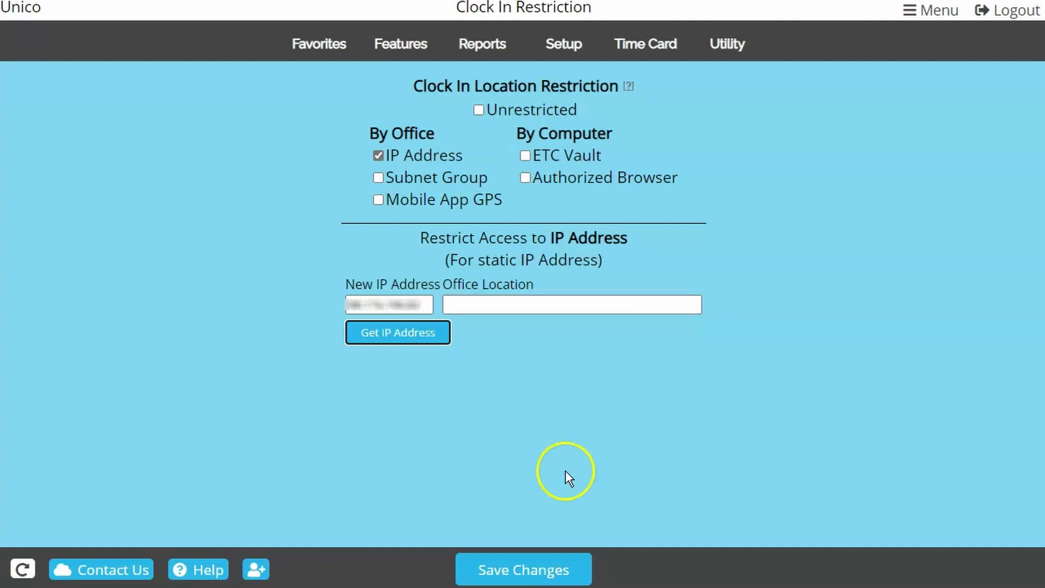
click(572, 566)
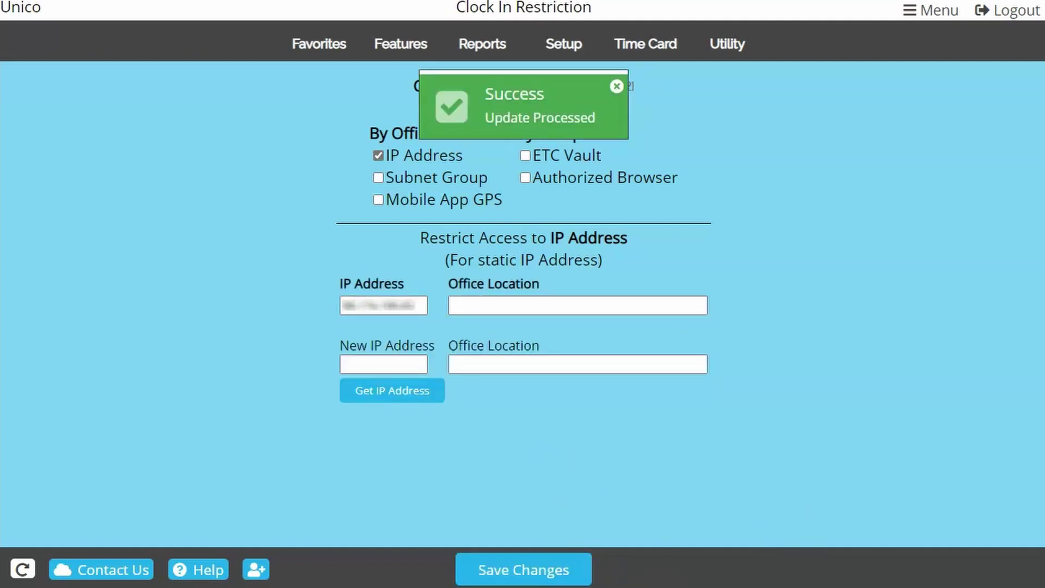
Swap the saved IP address for the freshly detected one, save, and open the Reports list.
click(616, 86)
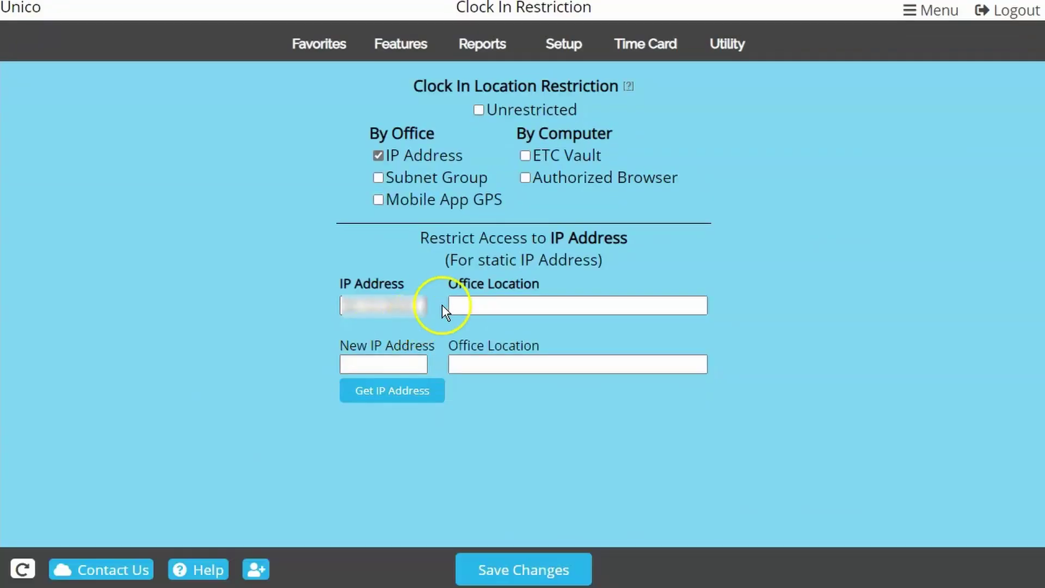
drag(416, 303, 353, 304)
key(Delete)
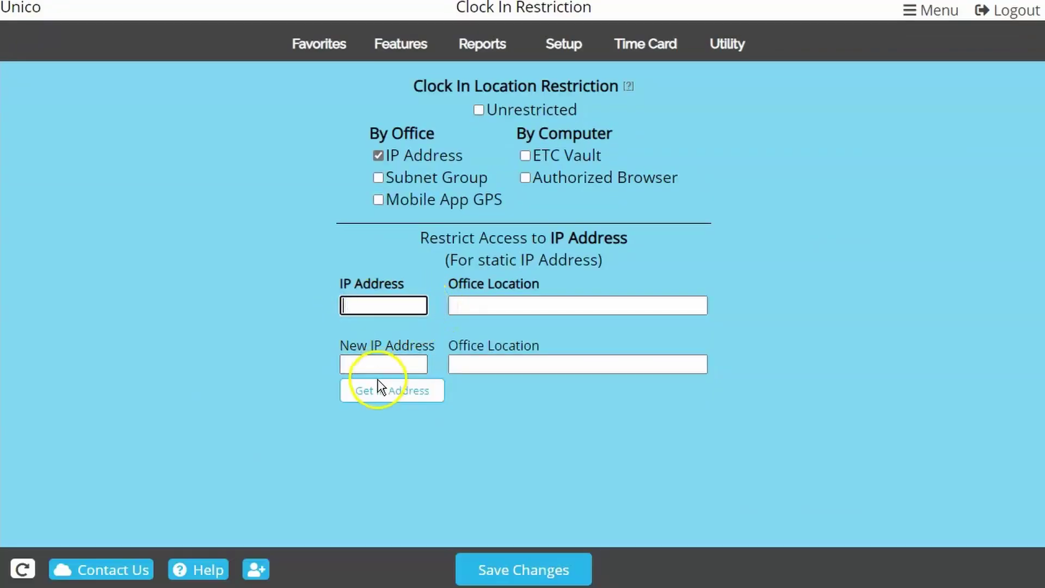
click(381, 389)
click(487, 566)
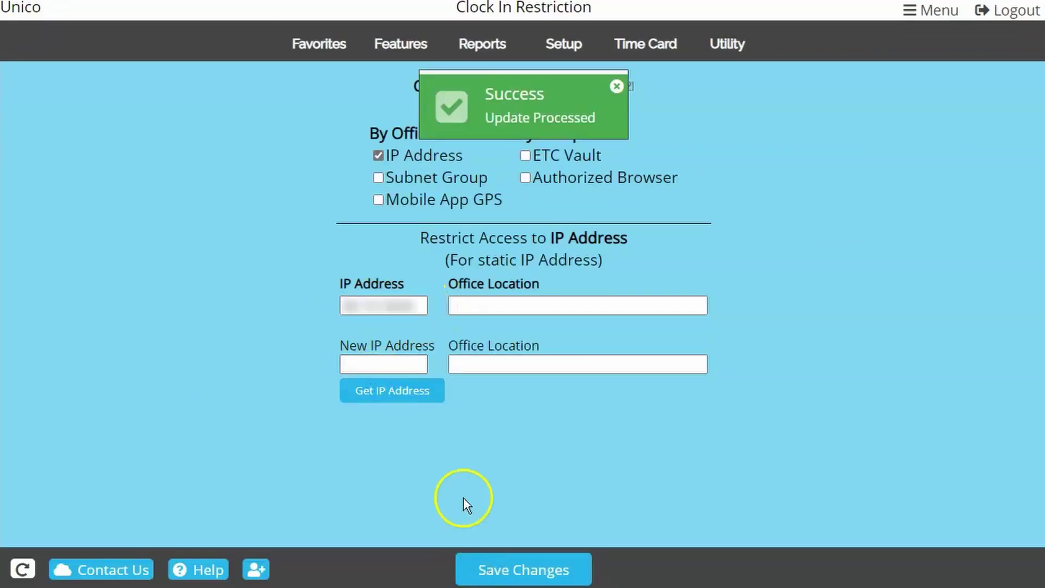
click(471, 48)
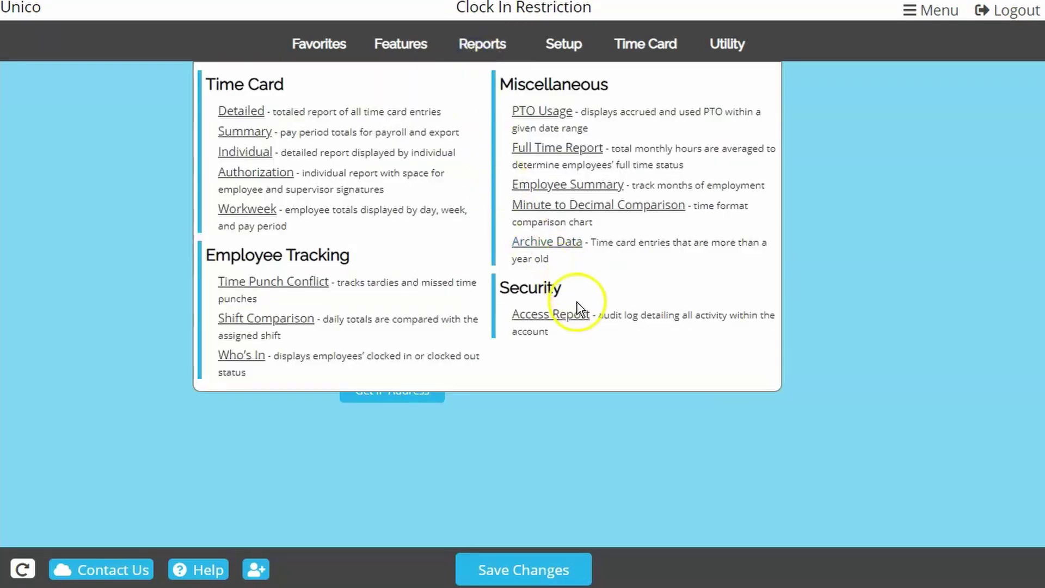
Paste the unauthorized attempt's address from the Access Report into IP Address and save it.
click(574, 320)
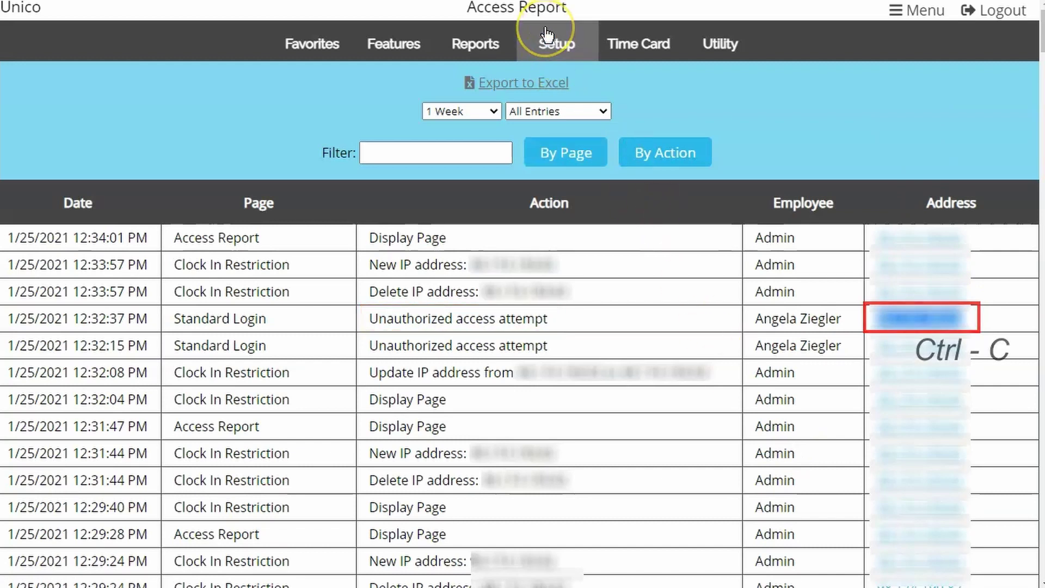
mouse_move(546, 33)
click(566, 212)
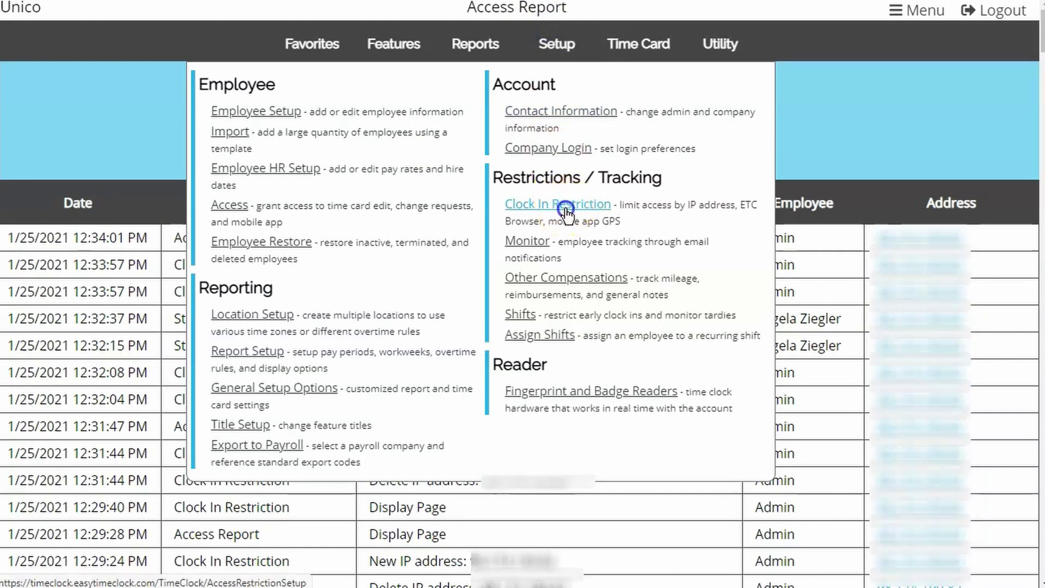
click(392, 304)
key(ctrl+v)
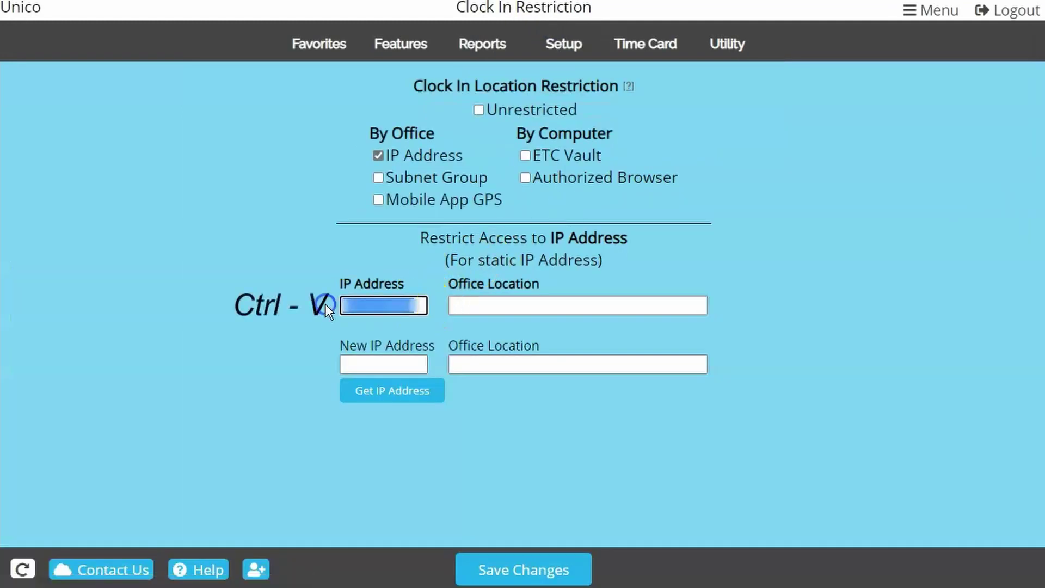
click(507, 554)
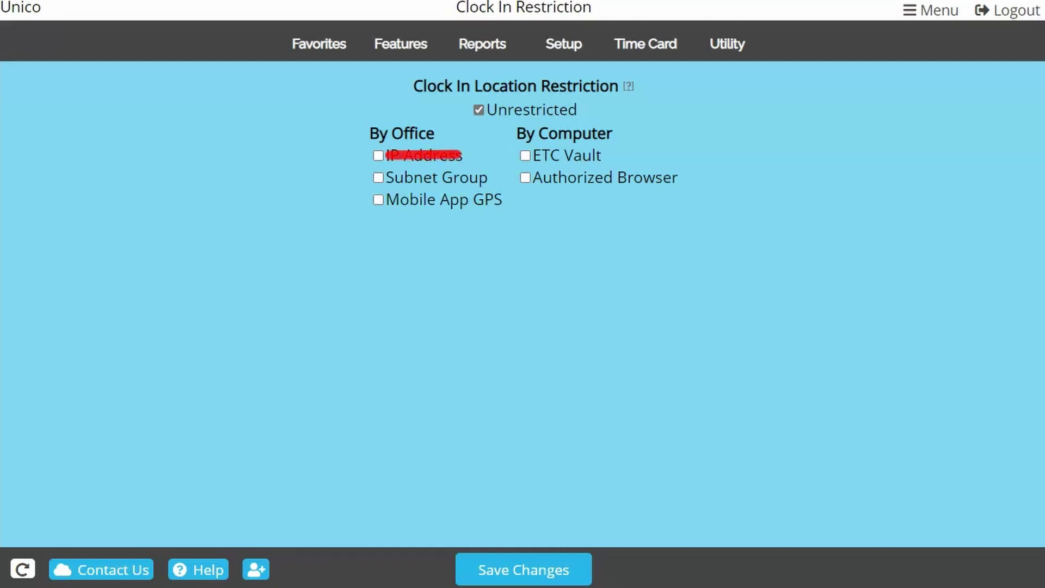
Enable Subnet Group, fill in the current network with mask 255.255.255.0, and save.
click(378, 177)
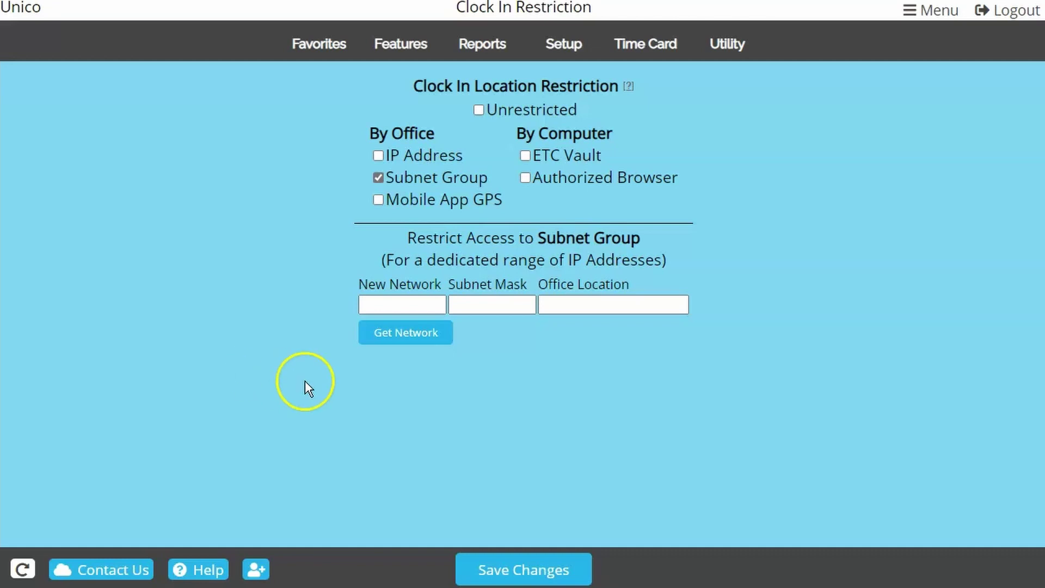
click(429, 333)
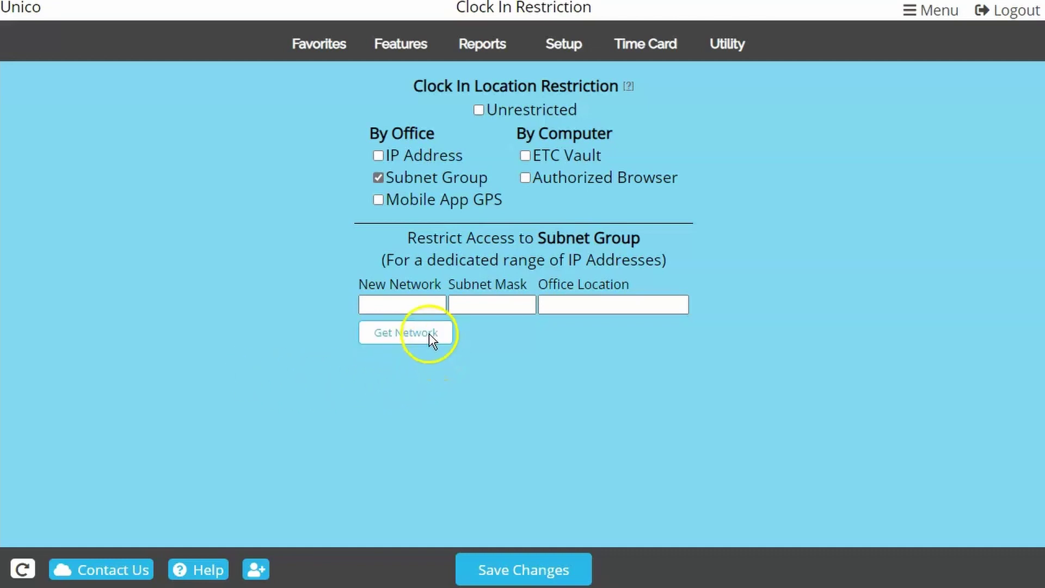
click(519, 568)
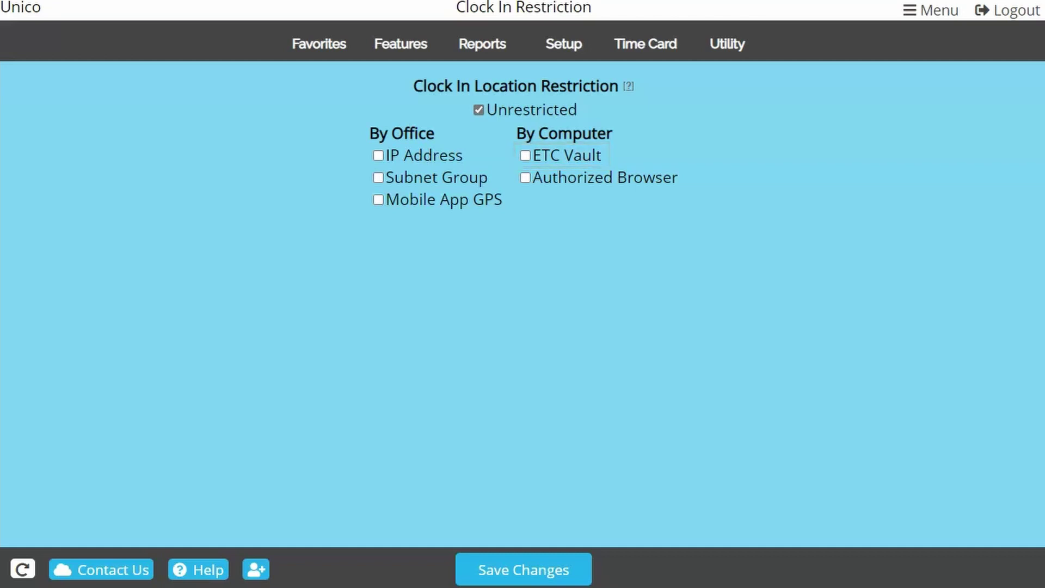
Enable ETC Vault, generate per-user vault activations, and reveal the first two key codes.
click(524, 156)
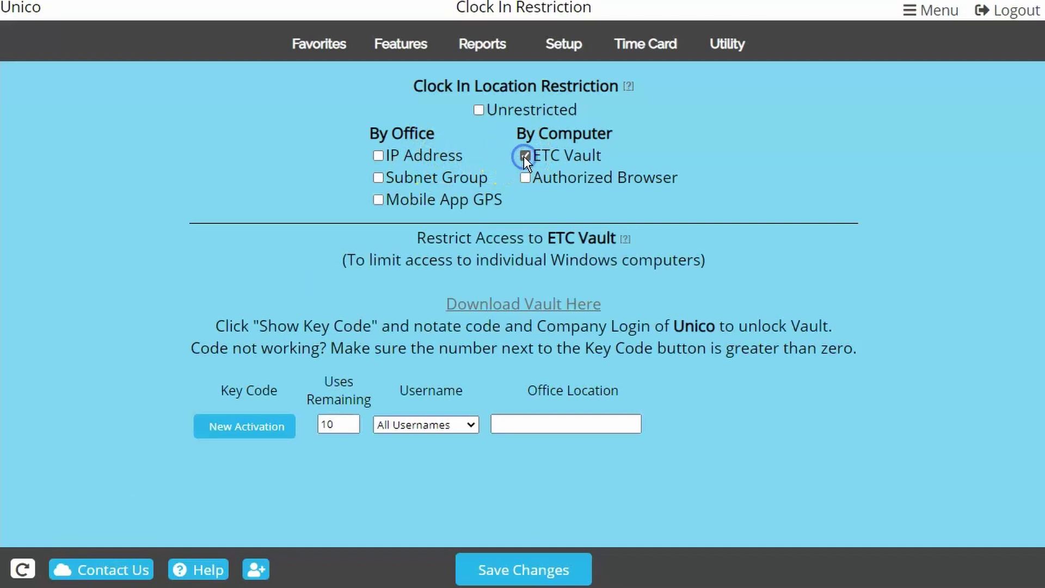
click(246, 431)
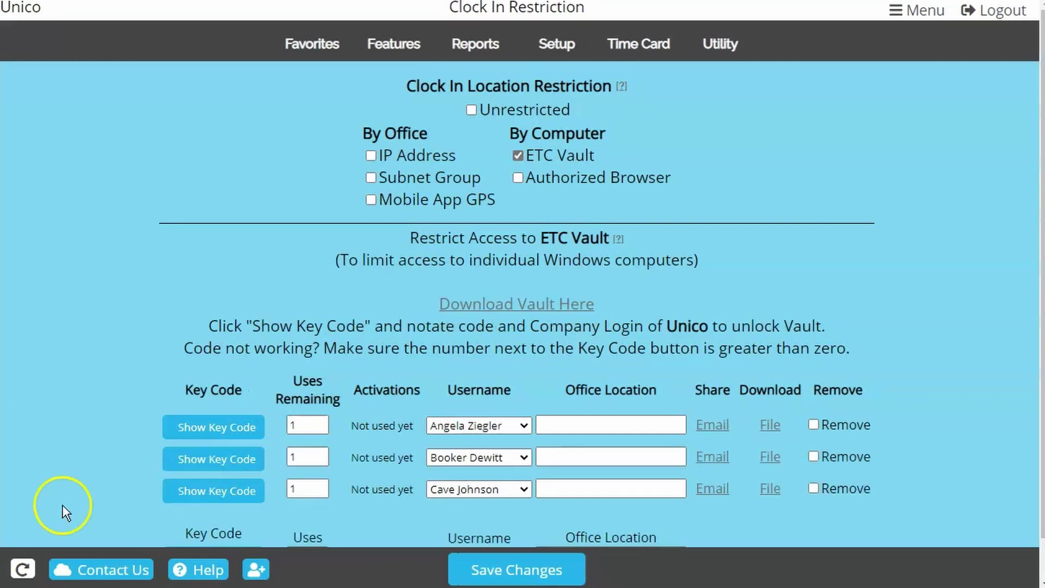
click(171, 429)
click(172, 447)
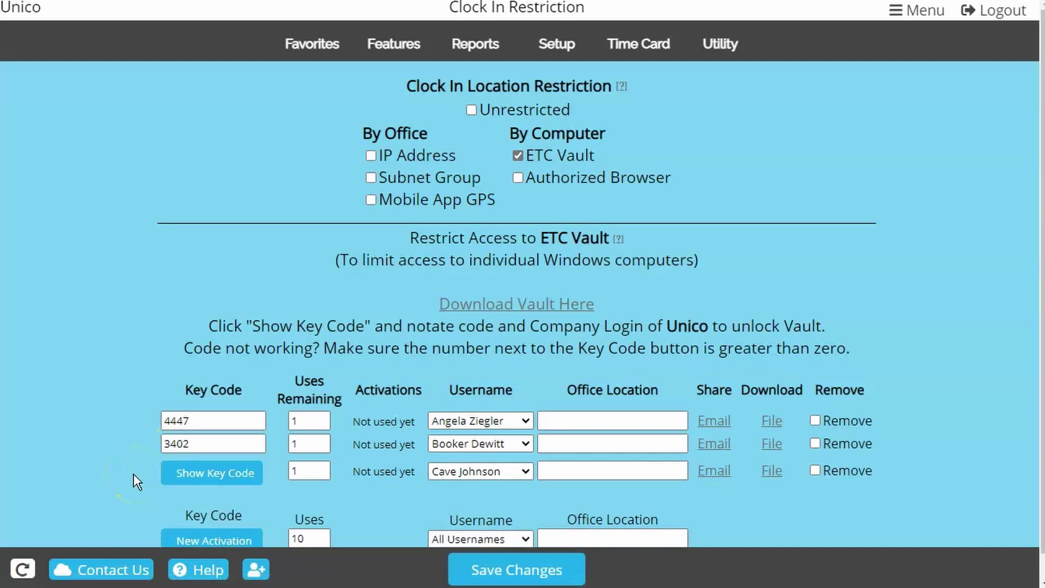
Reveal the third row's key code, then the single All Usernames key code with 15 uses.
click(168, 474)
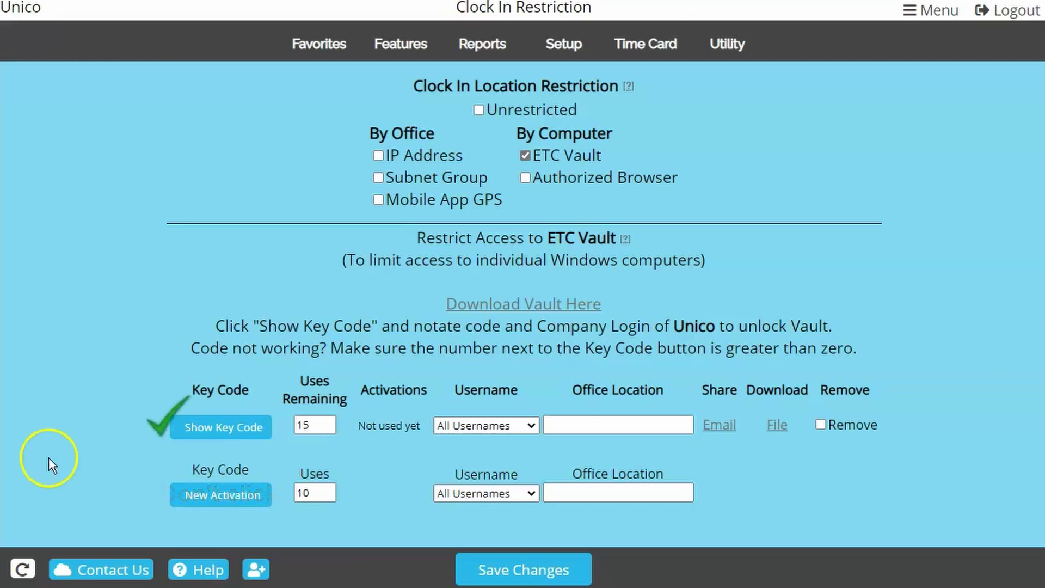
click(181, 436)
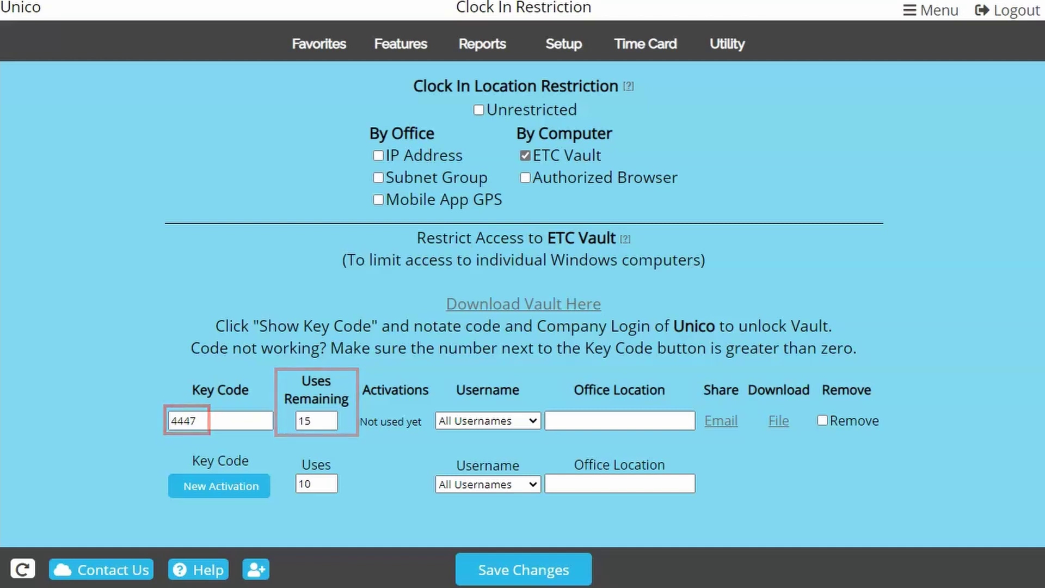
Set the key code's Uses Remaining to 4 and save, then change it to 1 and save.
drag(321, 420, 296, 421)
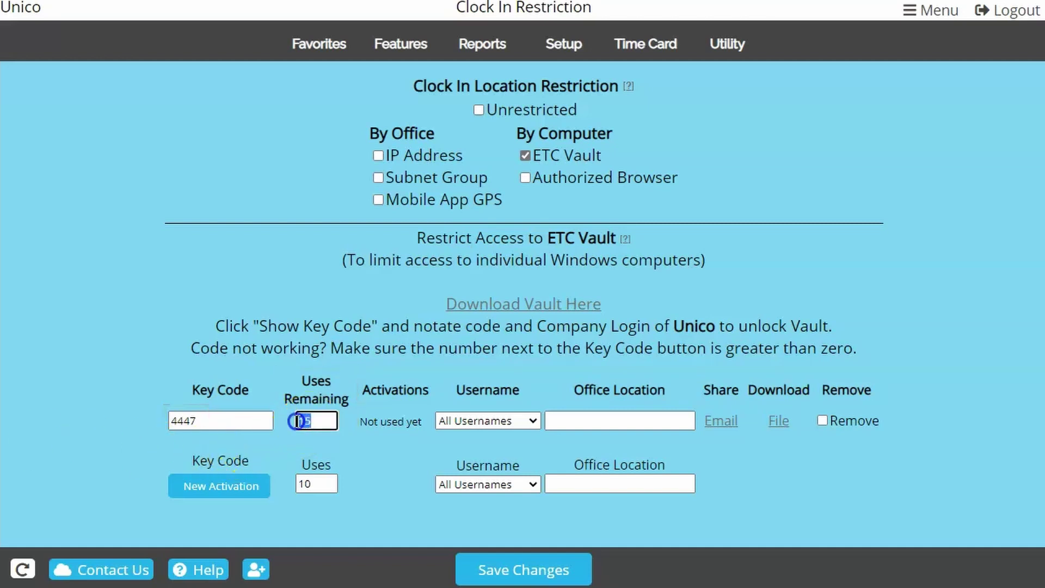
text(4)
click(555, 566)
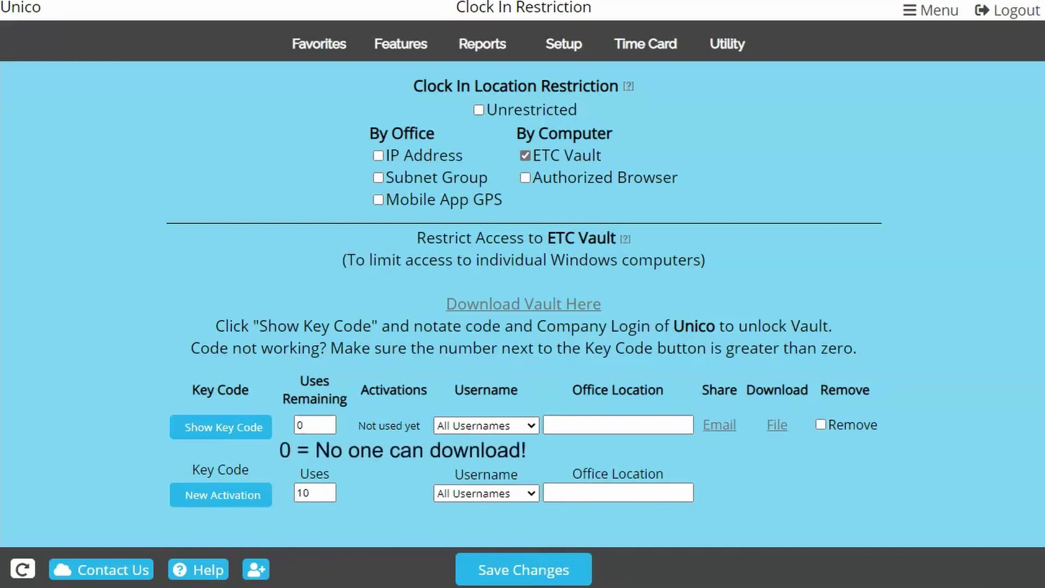
double_click(299, 425)
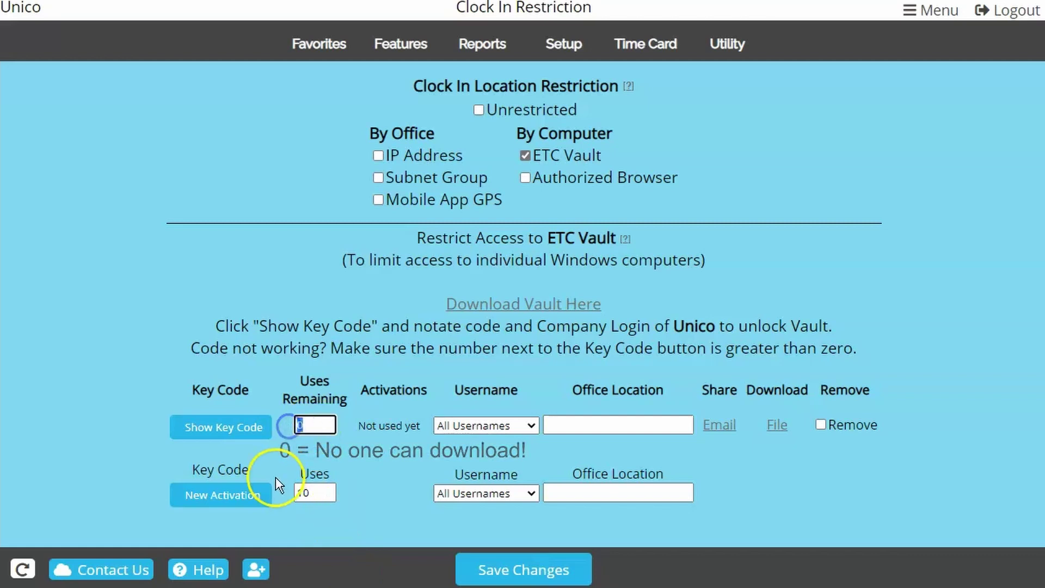
text(1)
click(489, 569)
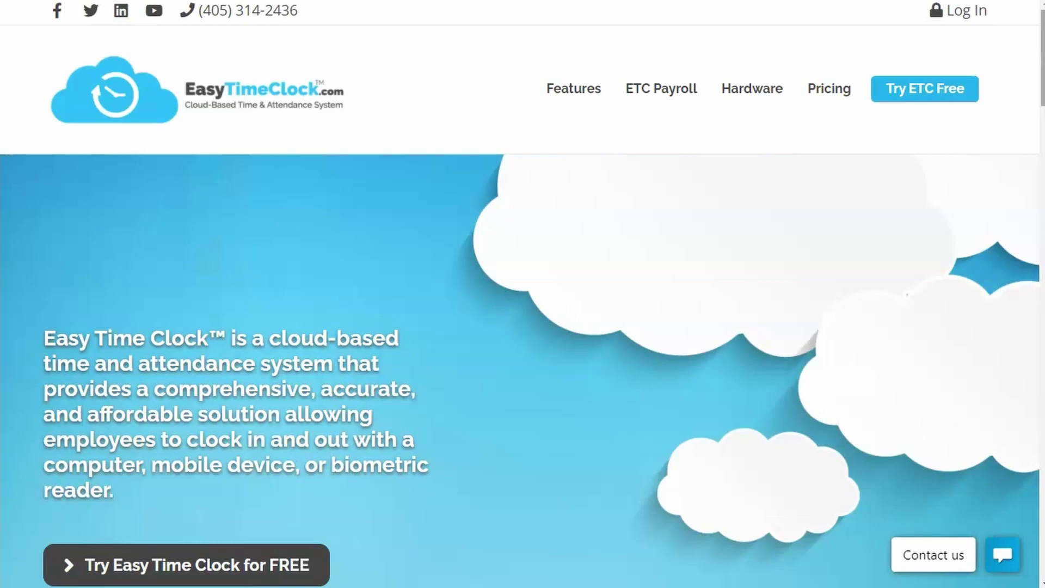
Download ETCVaultSetup.exe from the ETC Vault resources page and start entering the activation key code.
click(1034, 228)
scroll(1034, 228, down, 15)
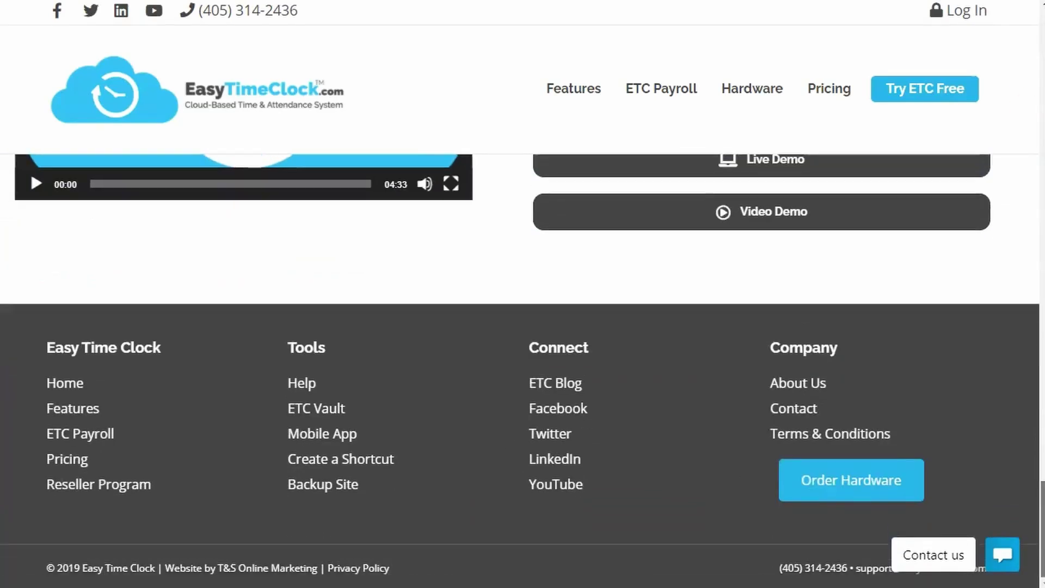
click(351, 408)
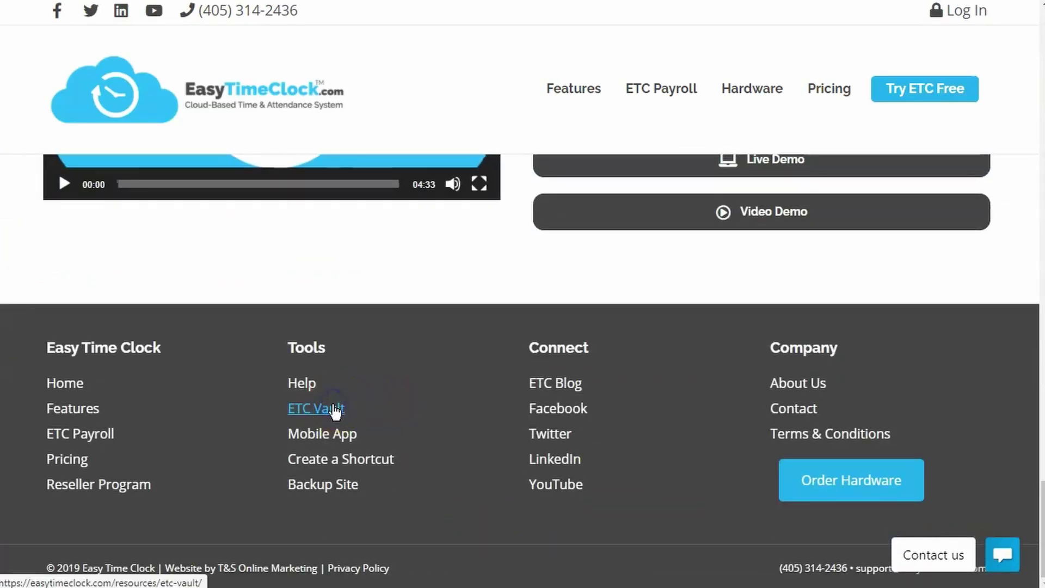
scroll(397, 379, down, 5)
scroll(393, 375, down, 3)
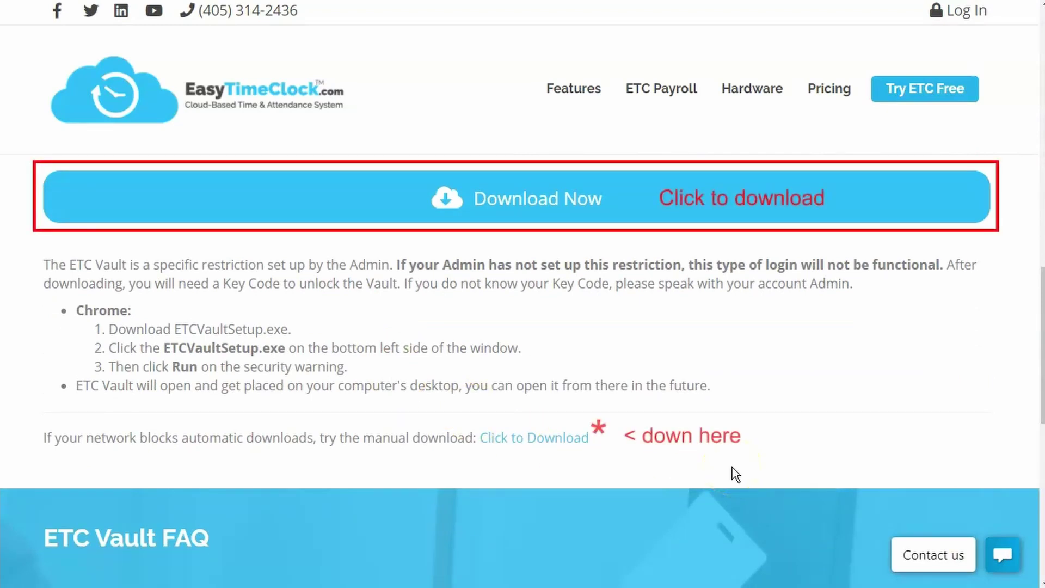
click(684, 198)
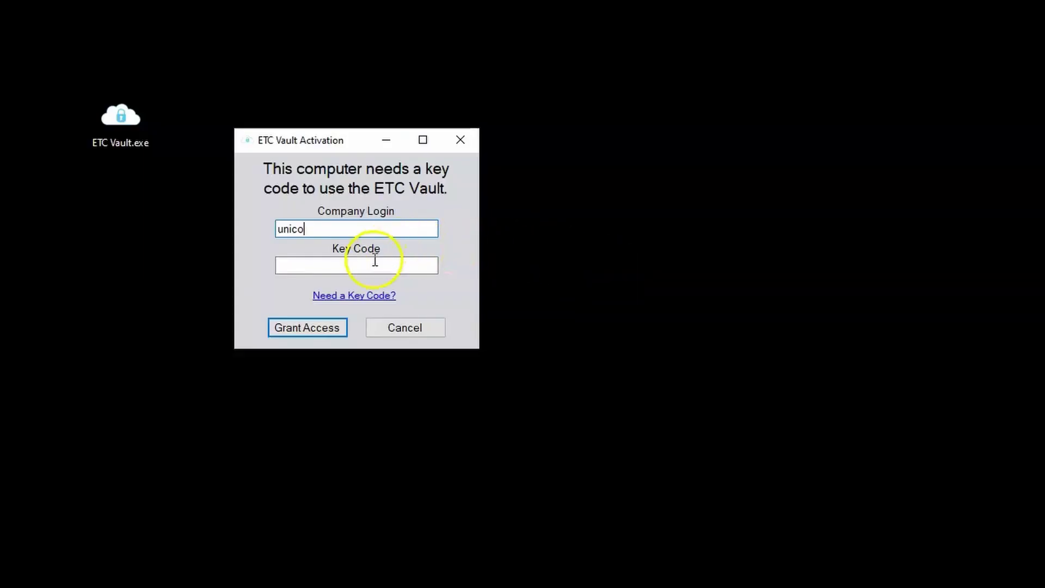
click(373, 260)
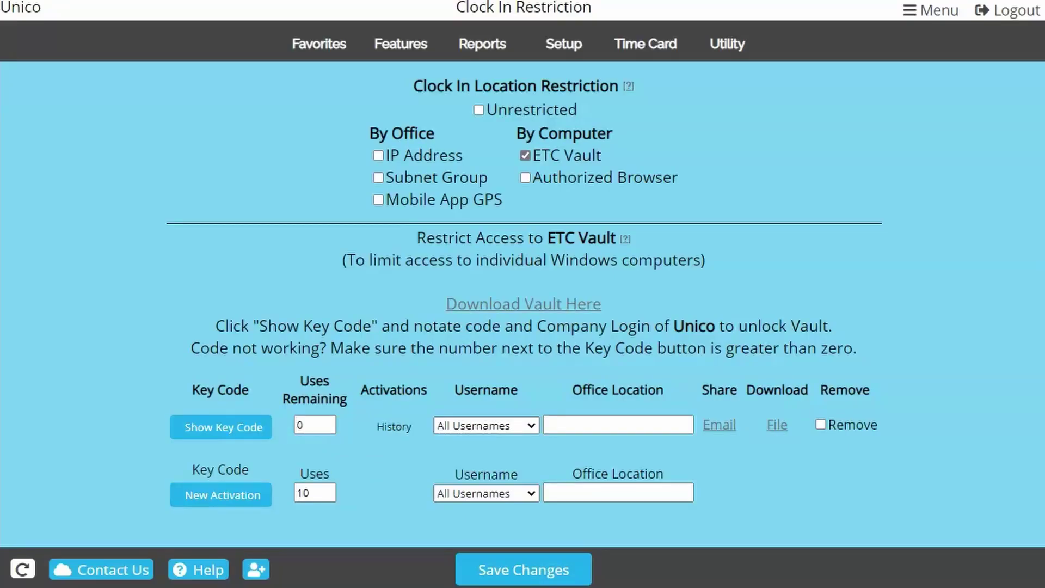
Reveal the ETC Vault key code and change its Uses Remaining from 0 to 1, then save.
click(247, 436)
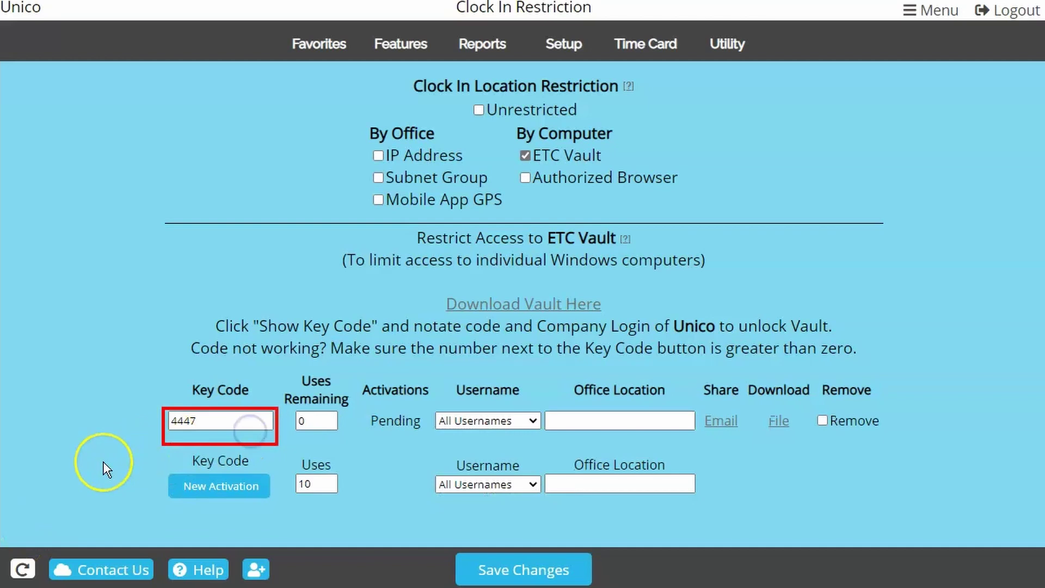
double_click(299, 421)
key(BackSpace)
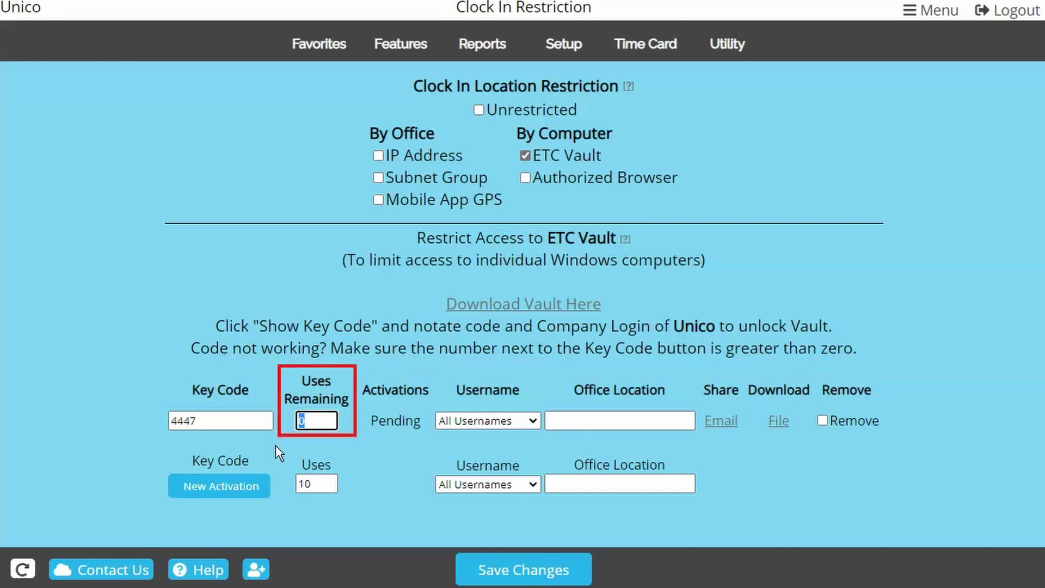
text(1)
click(488, 566)
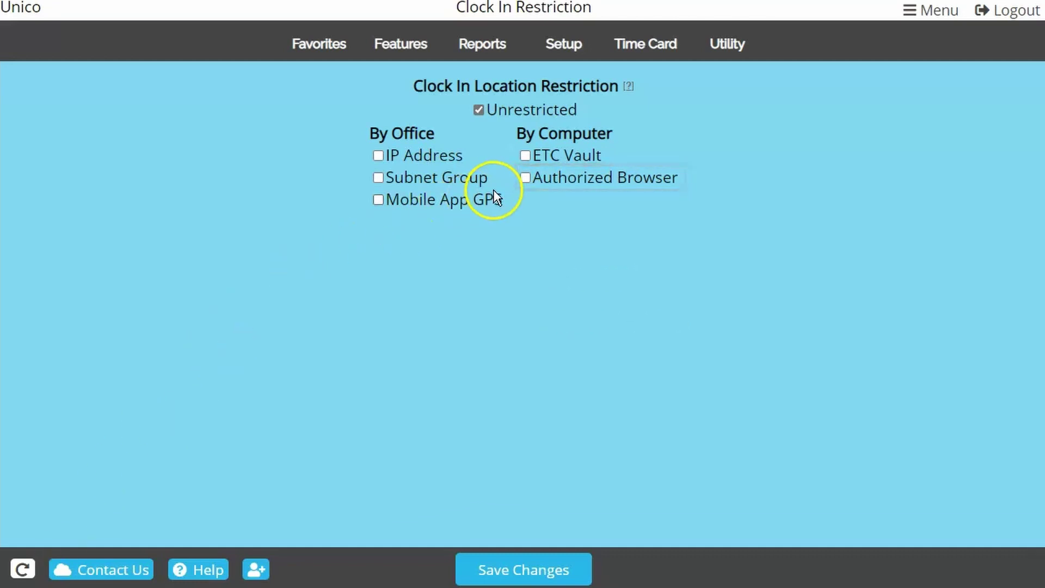
Tick Authorized Browser under By Computer to show its password settings.
click(523, 178)
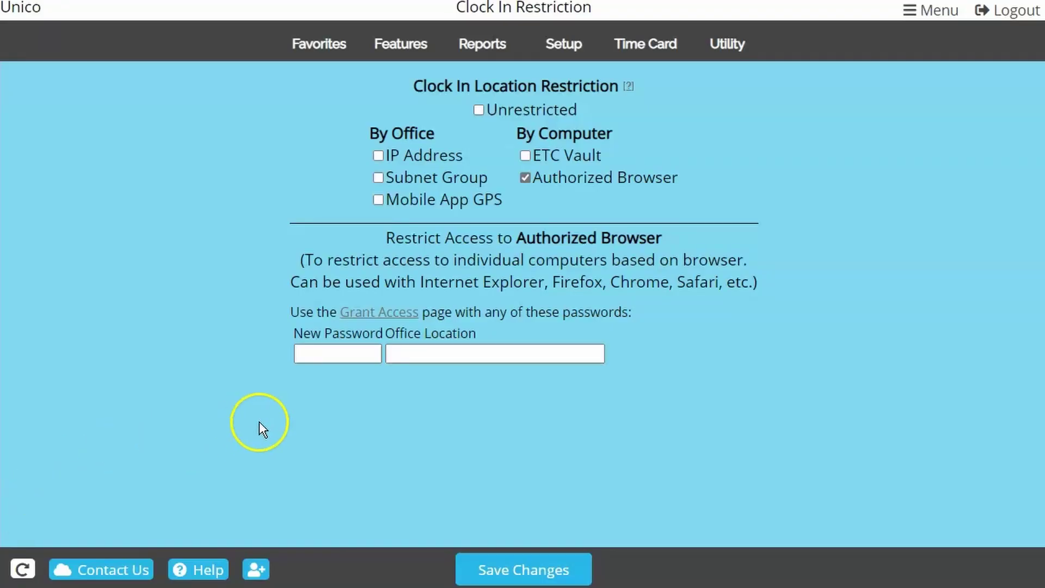
Enter and save a new Authorized Browser password, then follow the Grant Access link.
click(339, 354)
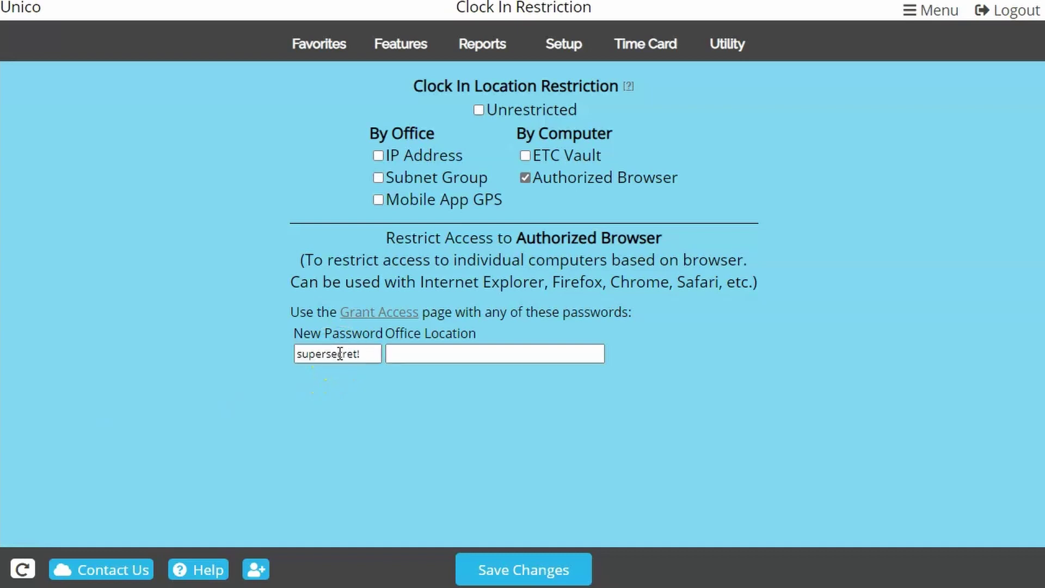
click(505, 567)
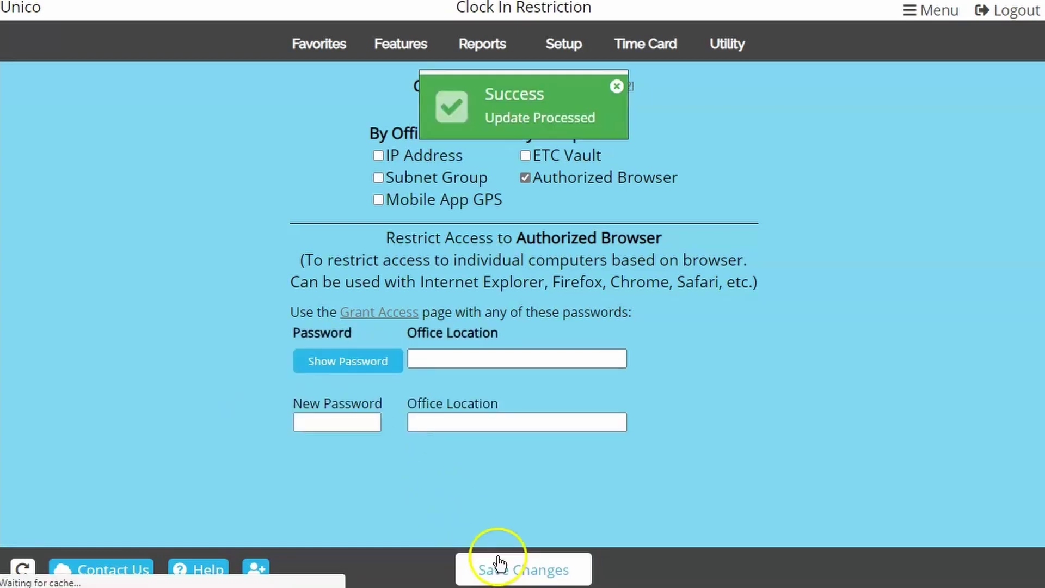
click(377, 321)
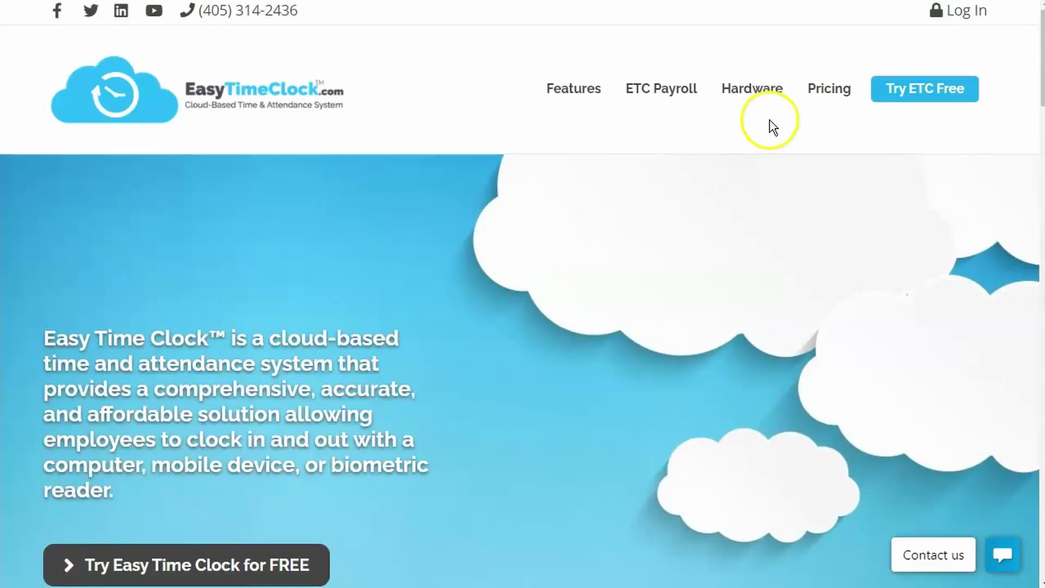
From Log In, use the Auth Browser link and submit the browser password to authorize this computer.
click(964, 12)
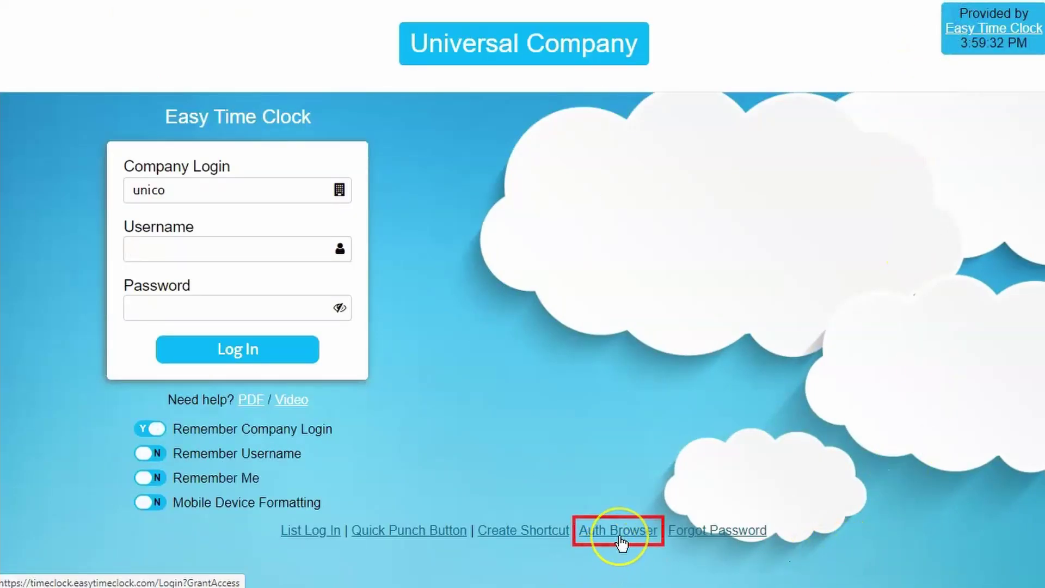
click(620, 533)
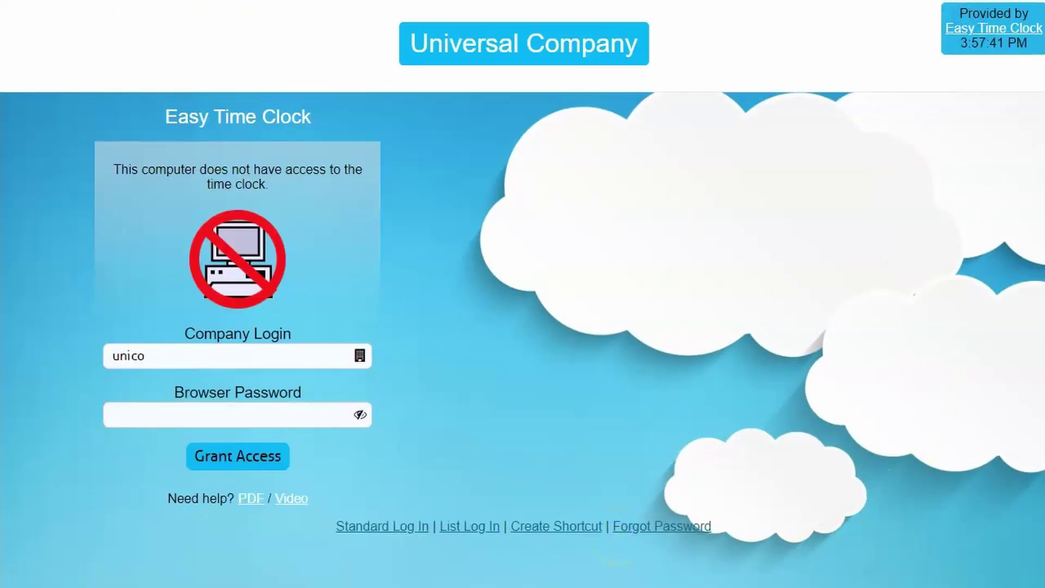
click(360, 415)
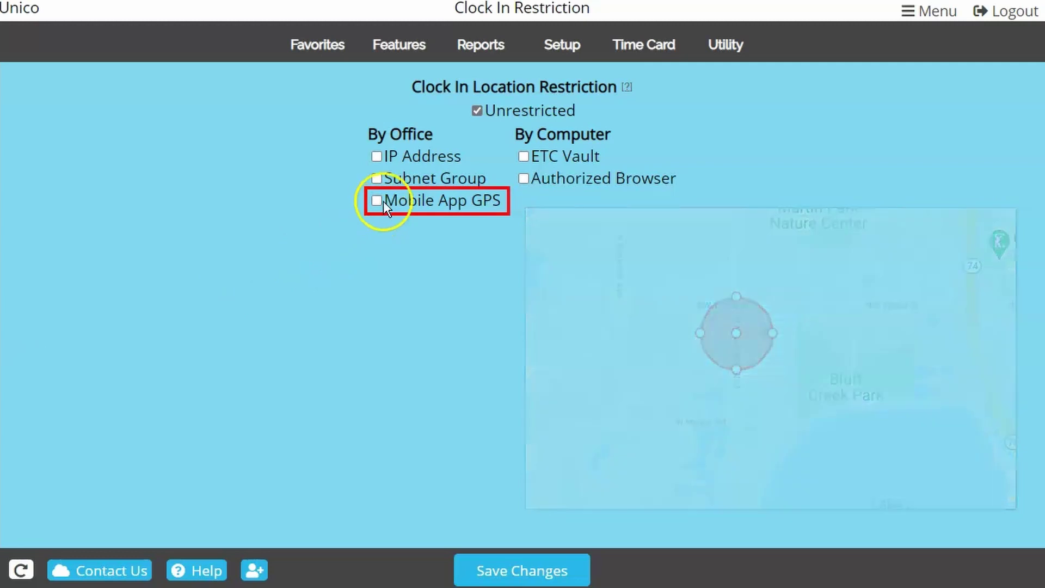
Check Mobile App GPS under By Office to show location coordinate, radius and address fields.
click(382, 200)
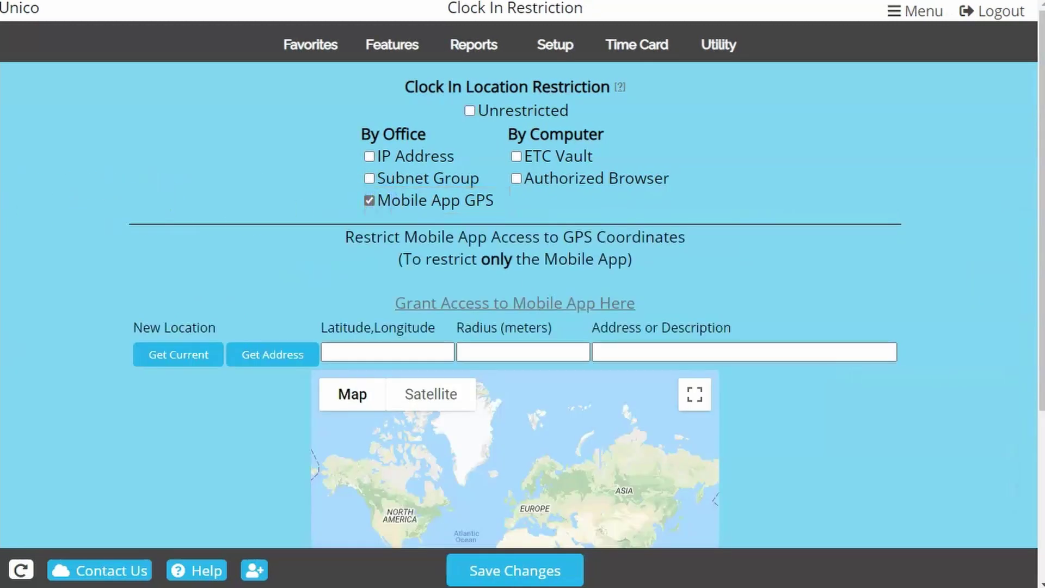